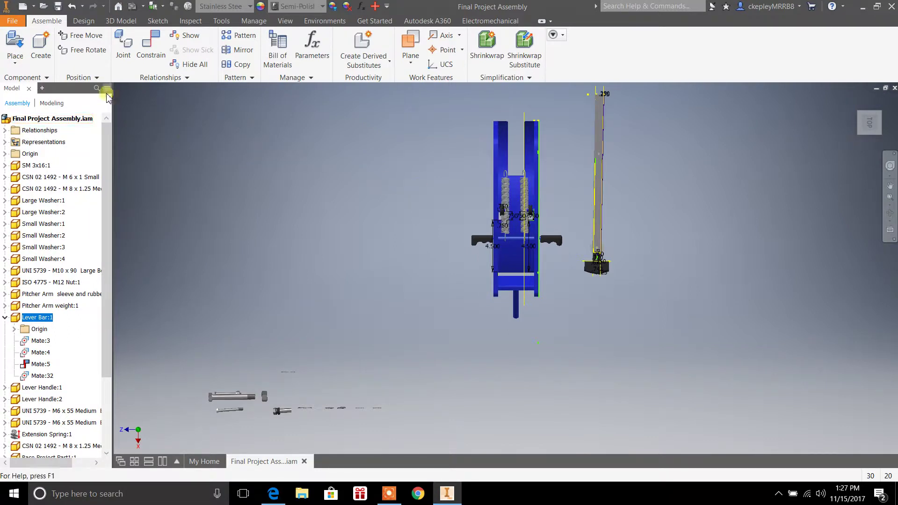
# Browse the component files in the Final Project folder and preview the Small Bolt Sleeve part without placing it
pyautogui.click(15, 65)
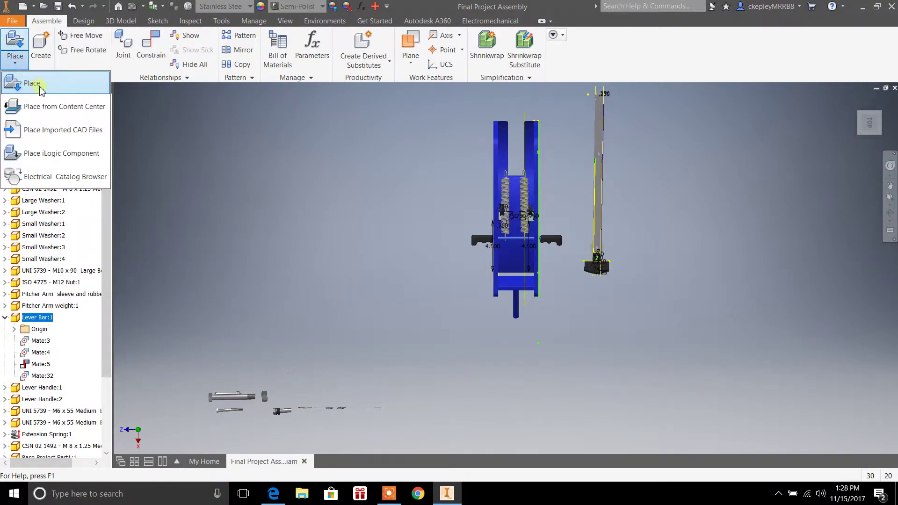
pyautogui.click(41, 87)
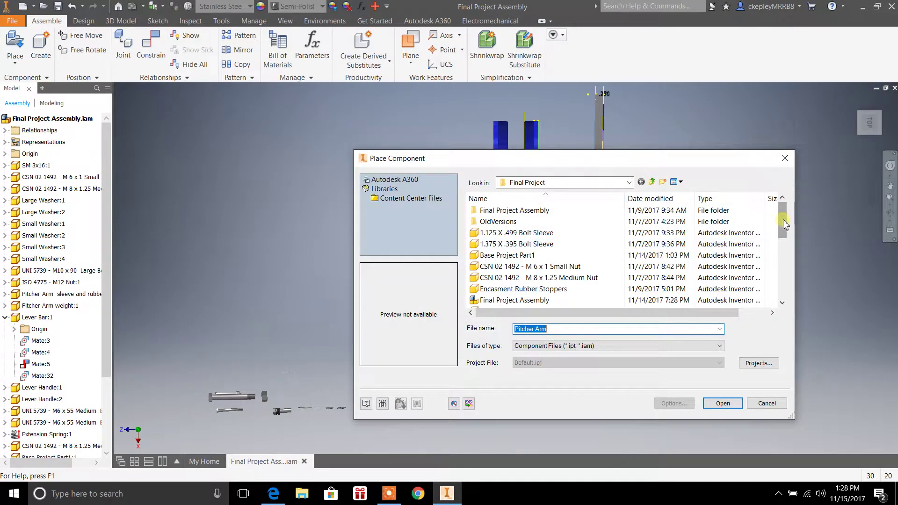
pyautogui.moveTo(784, 224); pyautogui.dragTo(786, 279)
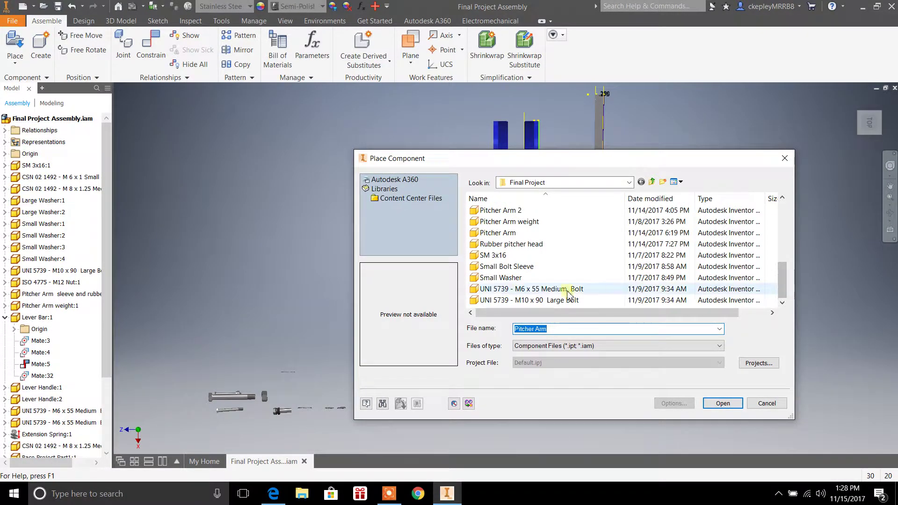
pyautogui.click(497, 269)
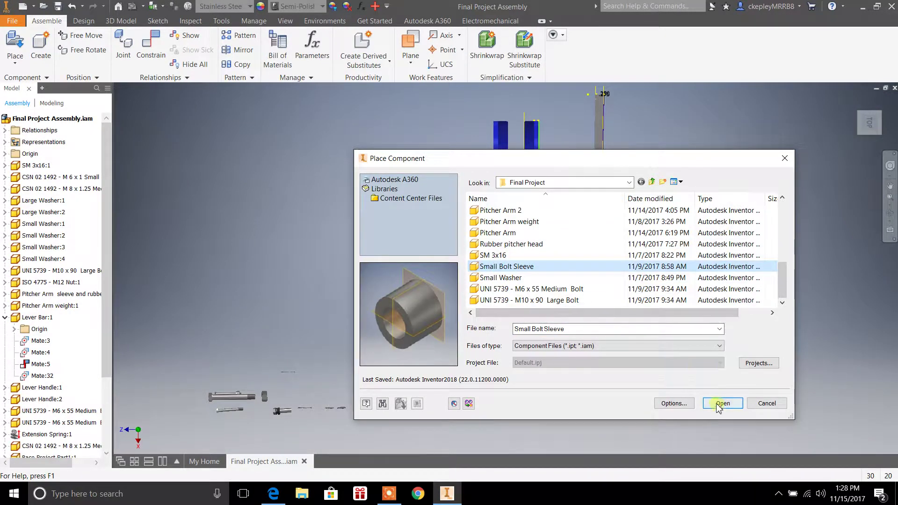
pyautogui.click(784, 158)
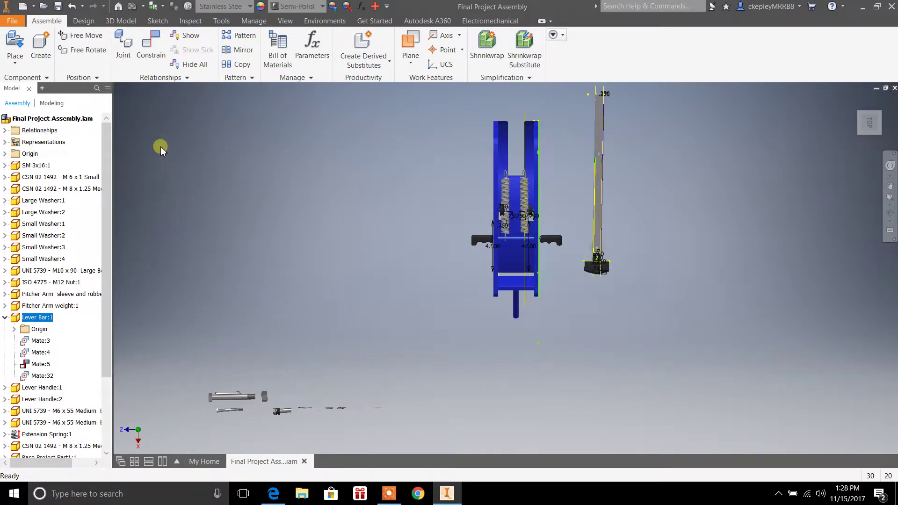
# Open the countersunk bolts category under Fasteners in the Content Center
pyautogui.click(17, 68)
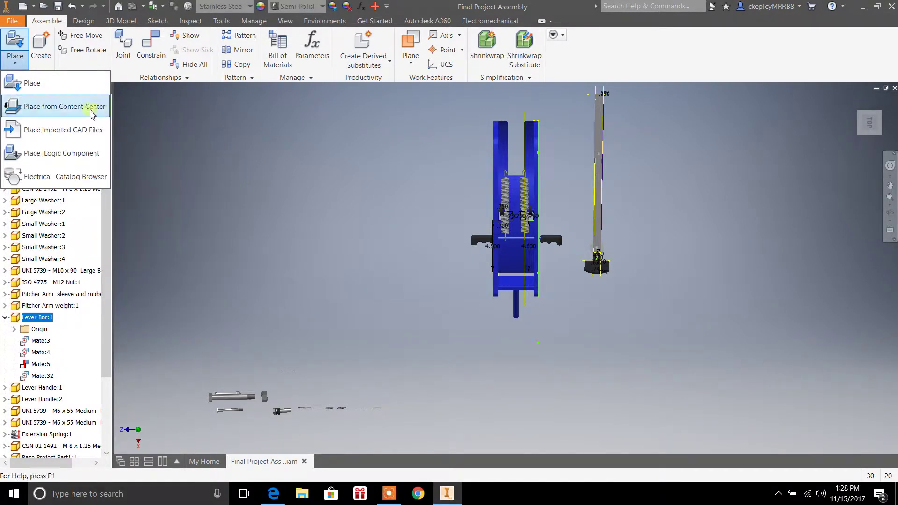
pyautogui.click(90, 109)
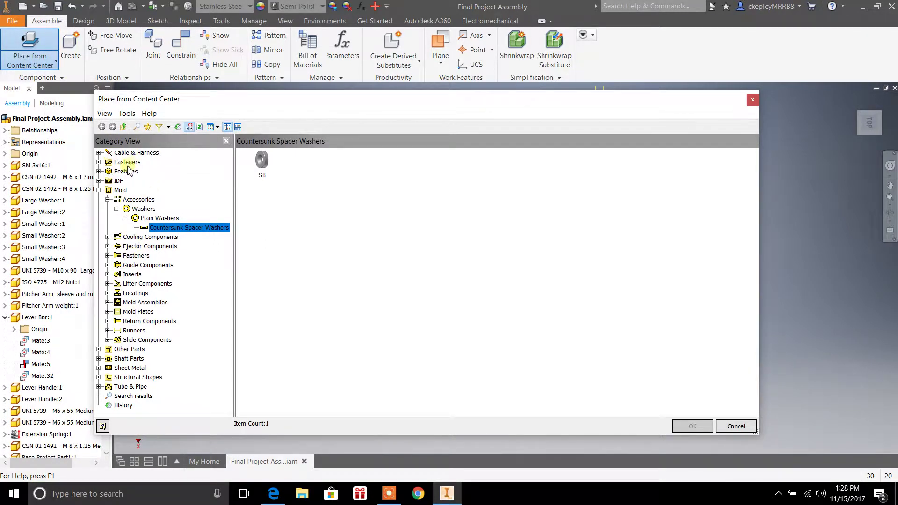
pyautogui.click(99, 162)
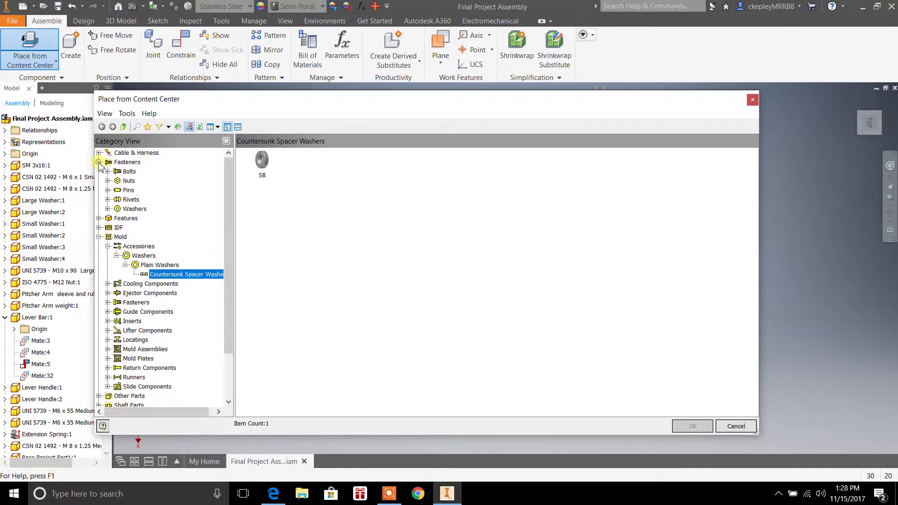
pyautogui.click(130, 172)
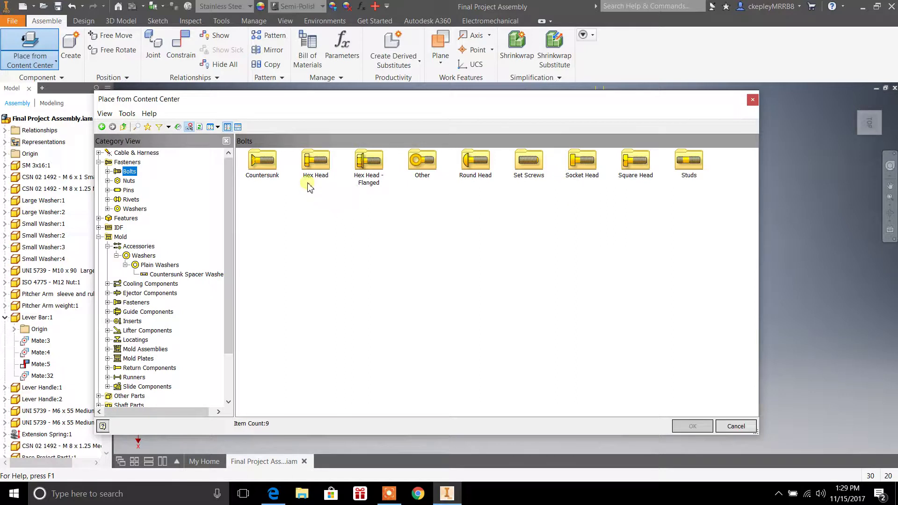
pyautogui.doubleClick(265, 168)
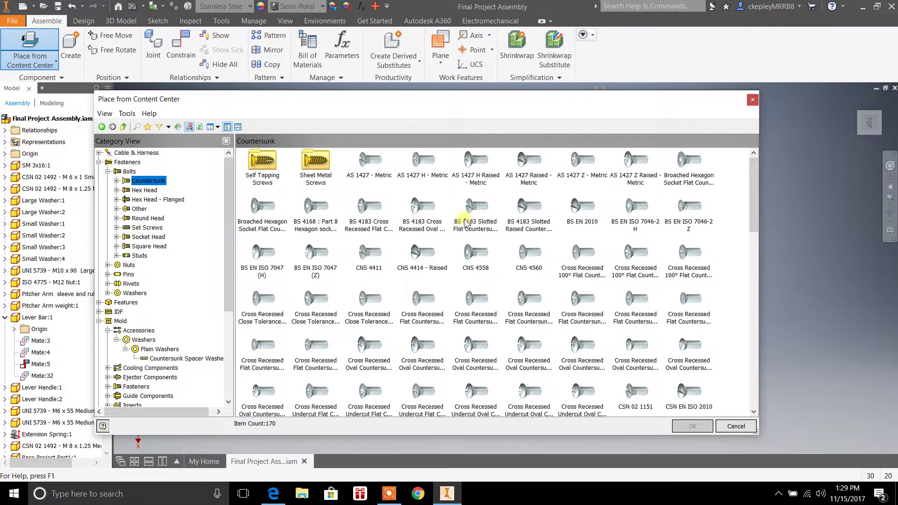
# Examine the countersunk bolt types, including the cross recessed machine screws and CNS 4411, and leave the Content Center without placing one
pyautogui.scroll(-3, 482, 210)
pyautogui.scroll(3, 469, 212)
pyautogui.click(536, 303)
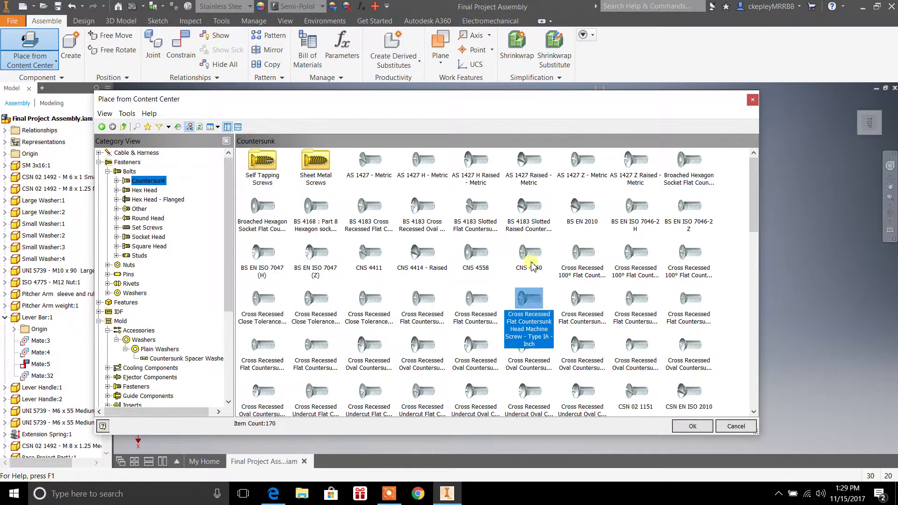
pyautogui.click(530, 254)
pyautogui.click(591, 252)
pyautogui.click(639, 255)
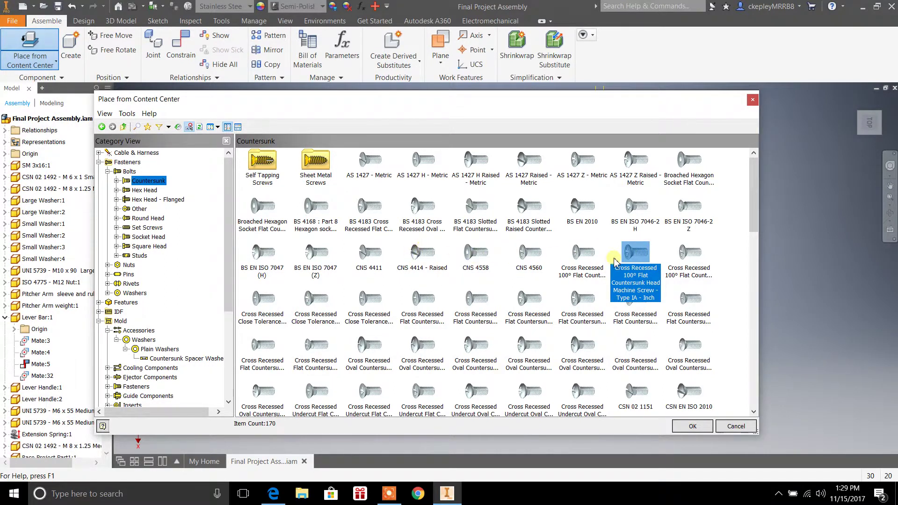
pyautogui.click(366, 253)
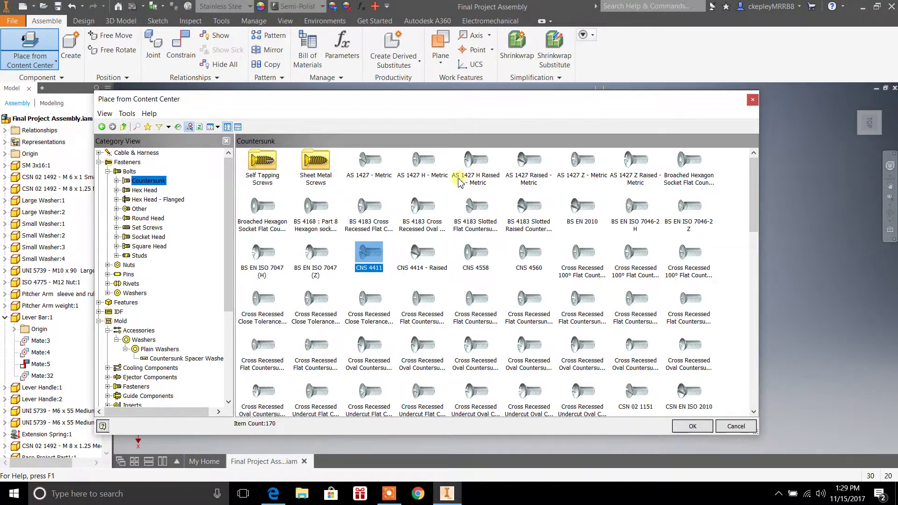
pyautogui.scroll(-4, 456, 252)
pyautogui.scroll(-3, 456, 252)
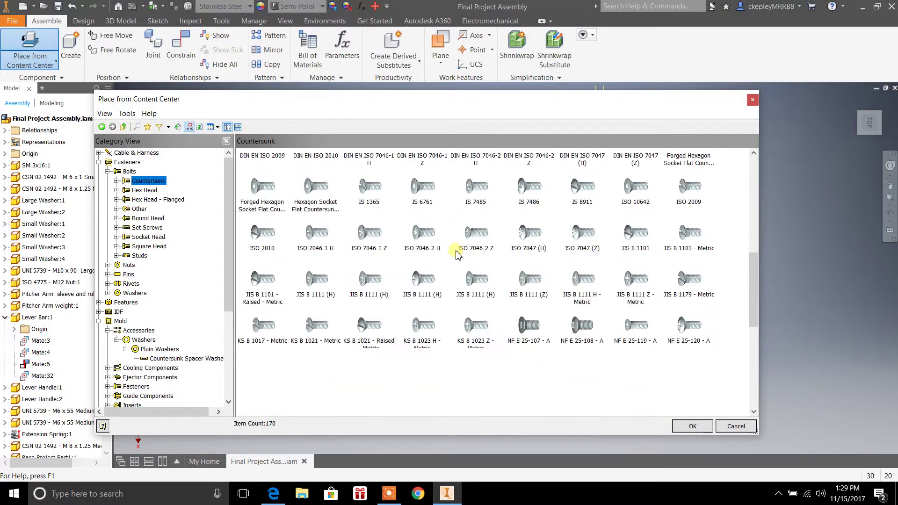
pyautogui.scroll(7, 456, 254)
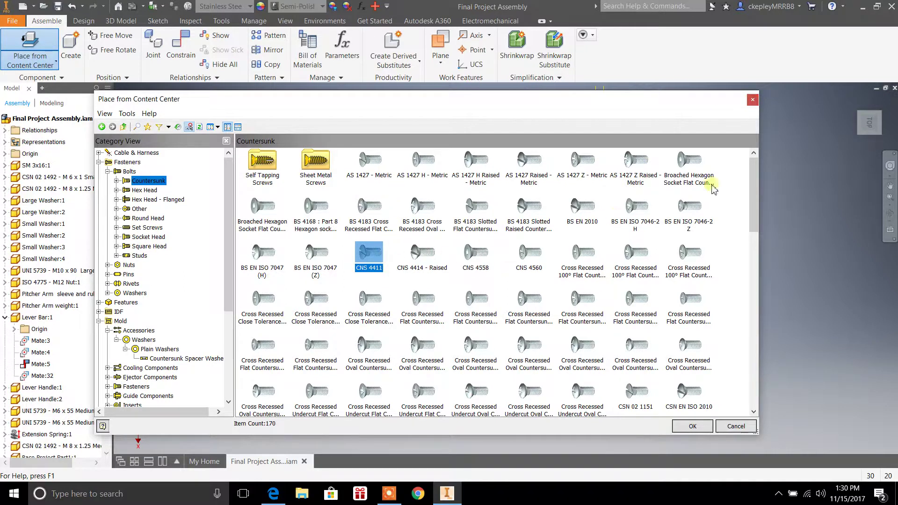
pyautogui.click(752, 99)
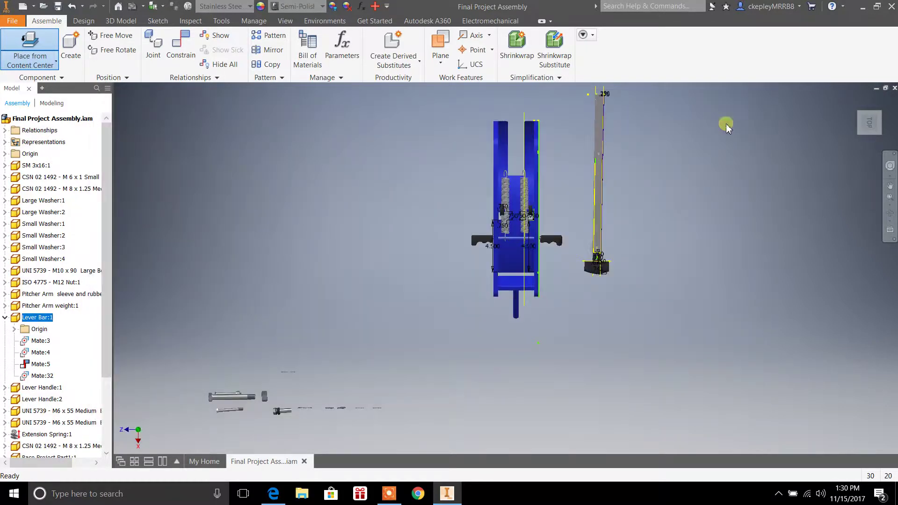
# Inspect the assembly's front side, turned upright, including the base's outline and the slotted track for the lever
pyautogui.click(485, 224)
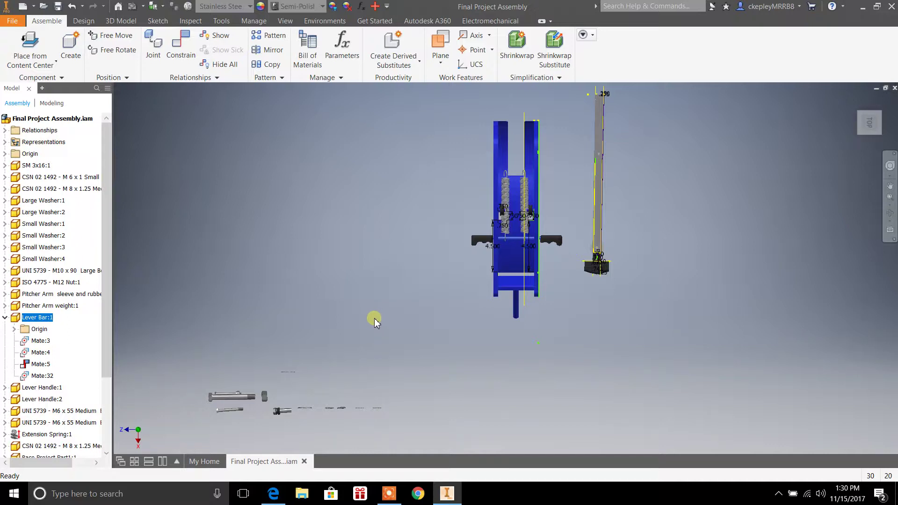
pyautogui.keyDown('shift'); pyautogui.moveTo(373, 322); pyautogui.dragTo(391, 289, button='middle'); pyautogui.keyUp('shift')
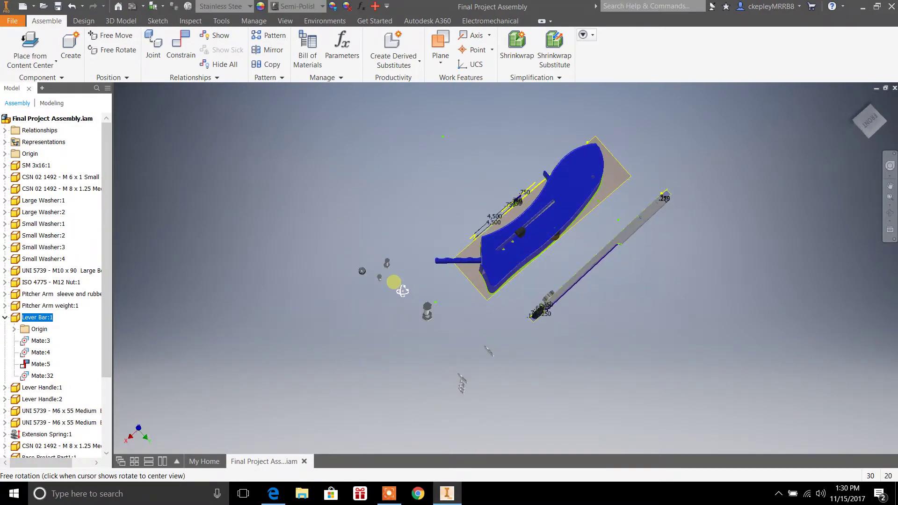
pyautogui.click(875, 129)
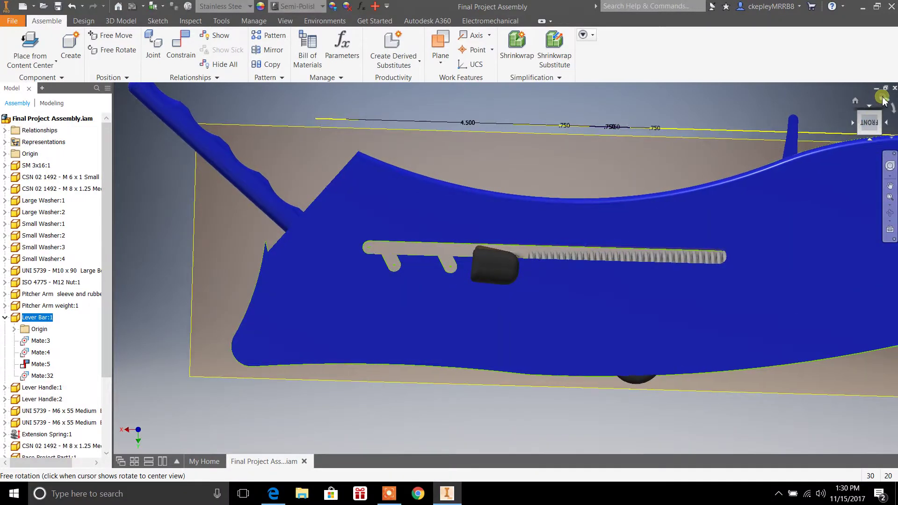
pyautogui.click(883, 100)
pyautogui.click(883, 100)
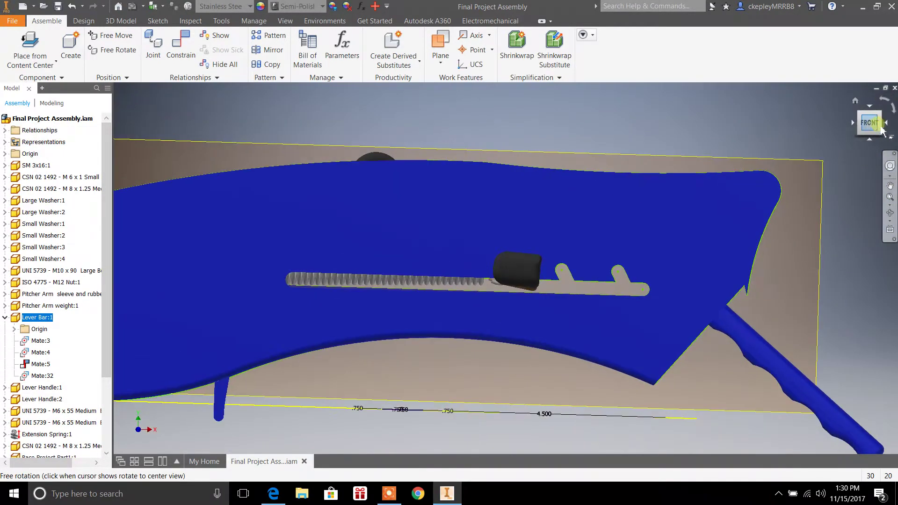
pyautogui.scroll(5, 812, 146)
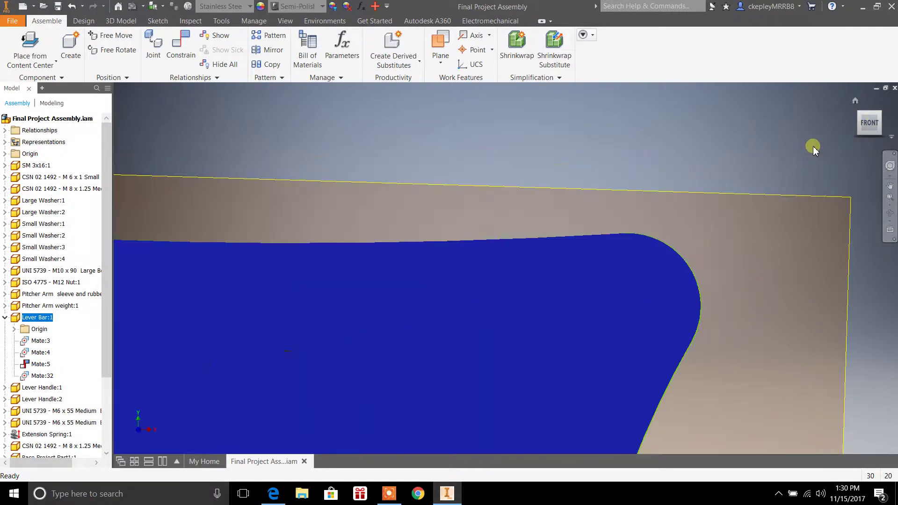
pyautogui.scroll(-5, 812, 146)
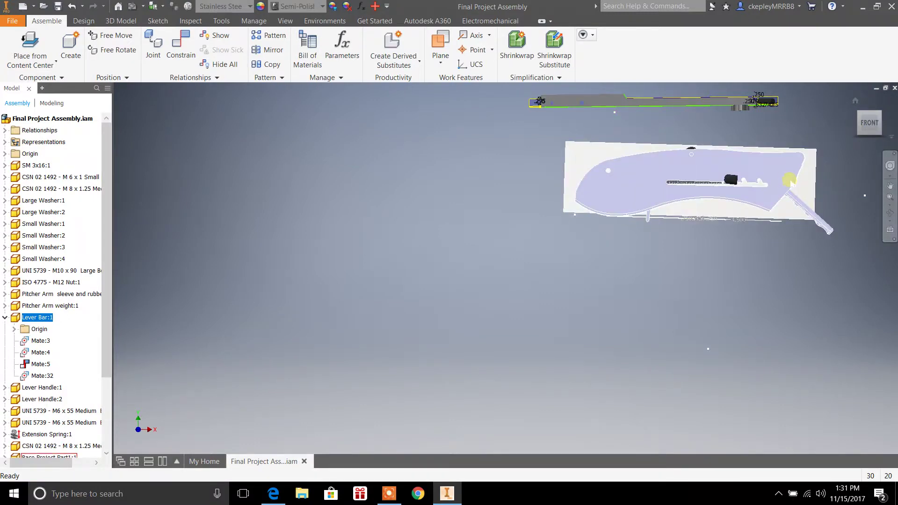
pyautogui.click(790, 182)
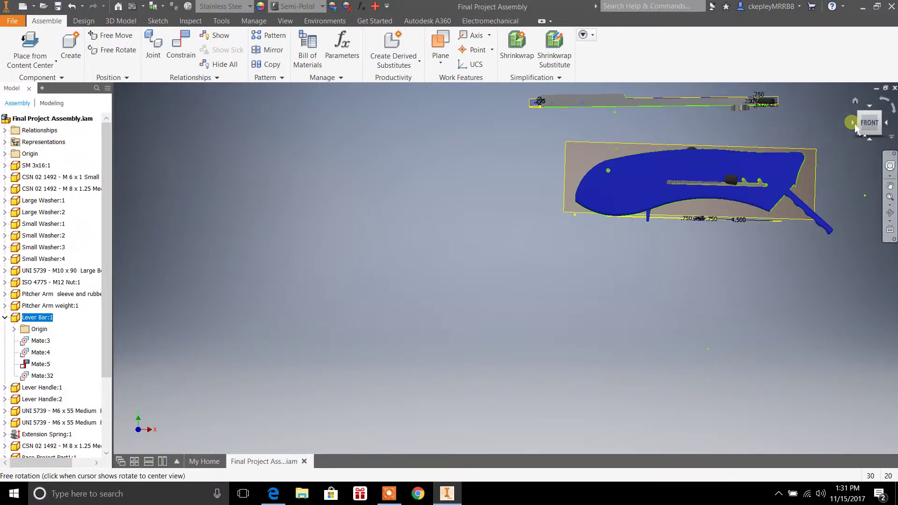
# Inspect the assembly from the back, examining the lever handle, the notched slot and the spring
pyautogui.click(853, 124)
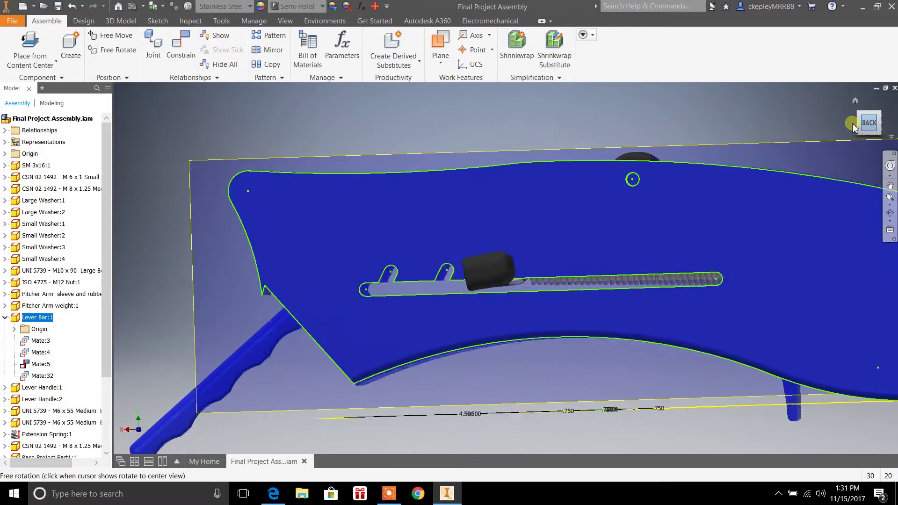
pyautogui.scroll(-3, 717, 187)
pyautogui.scroll(5, 706, 195)
pyautogui.scroll(-8, 709, 195)
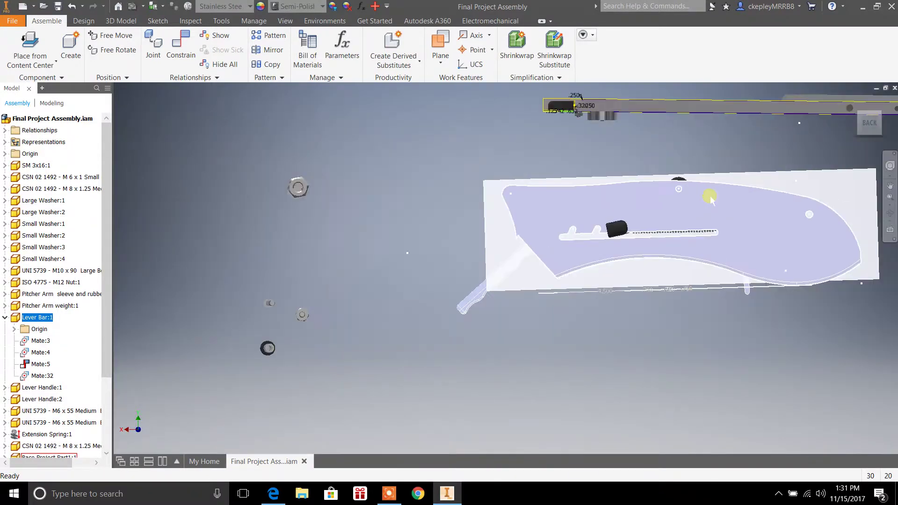
pyautogui.moveTo(778, 301); pyautogui.dragTo(657, 309, button='middle')
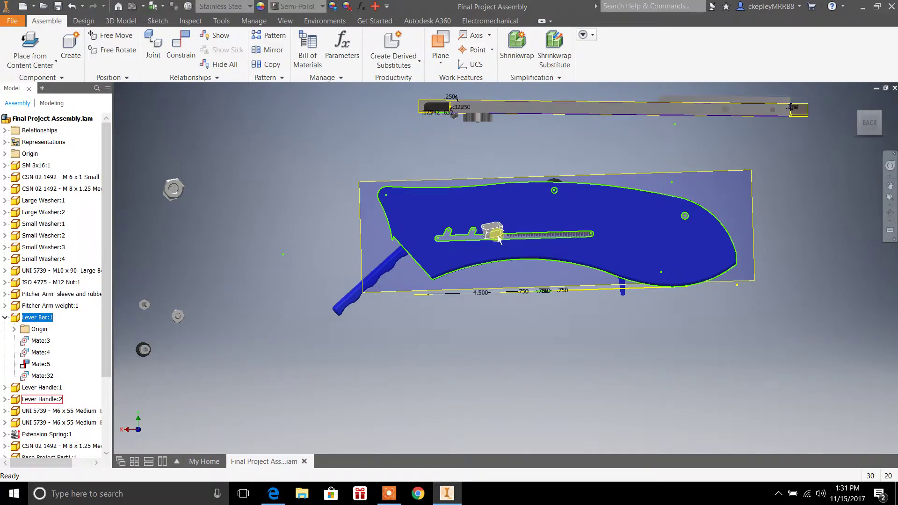
pyautogui.scroll(2, 496, 237)
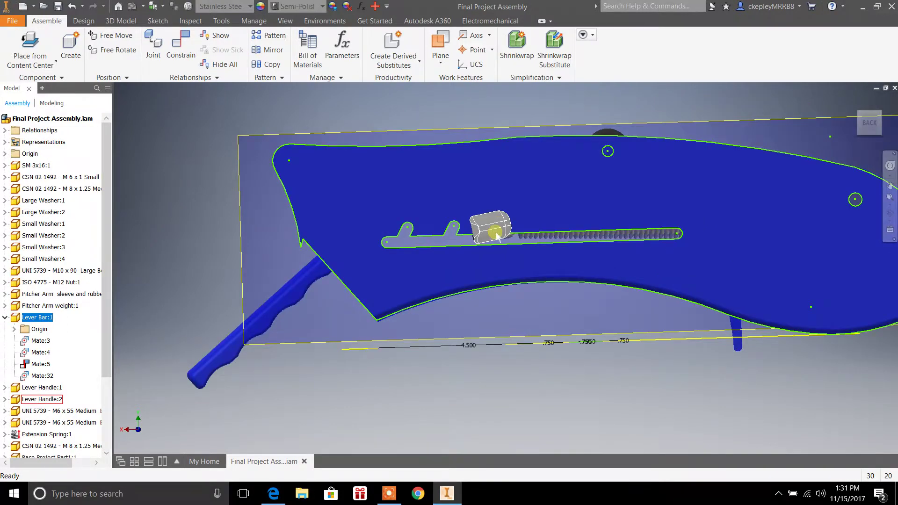
pyautogui.scroll(-3, 496, 238)
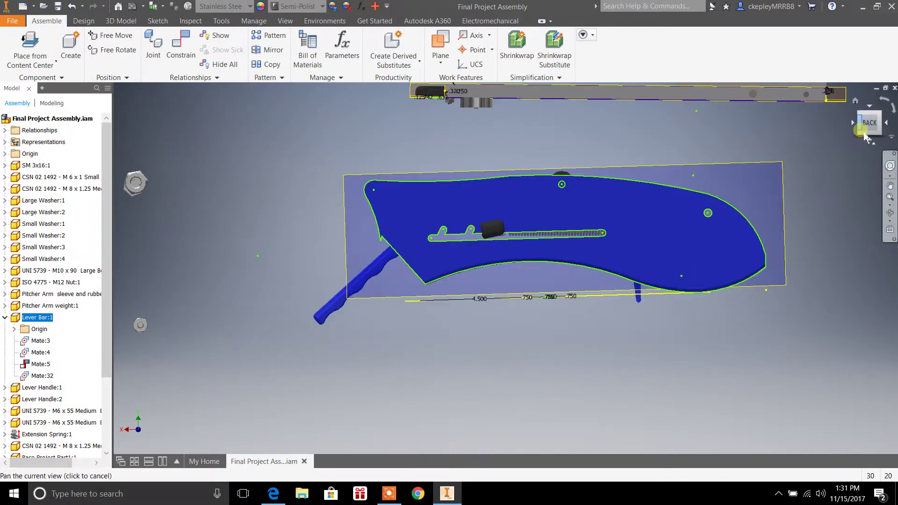
pyautogui.click(419, 183)
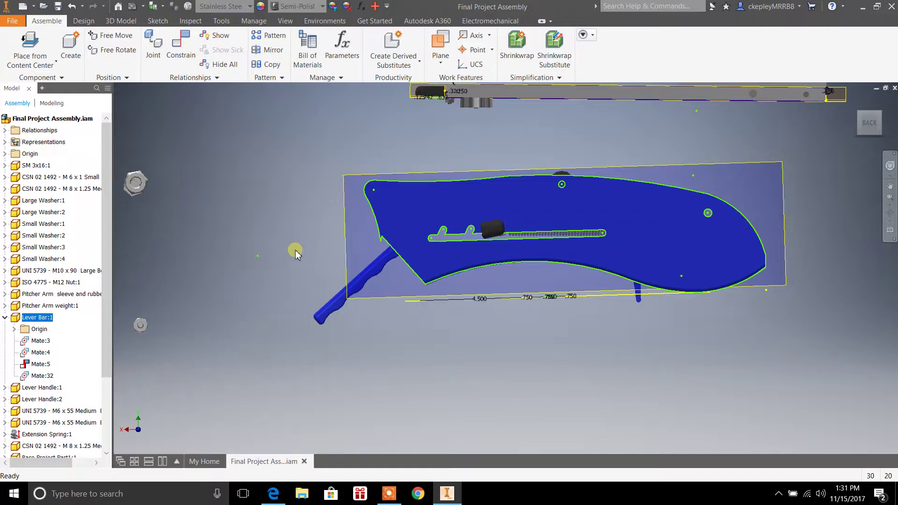
# Delete the Mate:32 constraint from the Lever Bar between the two side plates
pyautogui.keyDown('shift'); pyautogui.moveTo(291, 250); pyautogui.dragTo(341, 306, button='middle'); pyautogui.keyUp('shift')
pyautogui.click(381, 260)
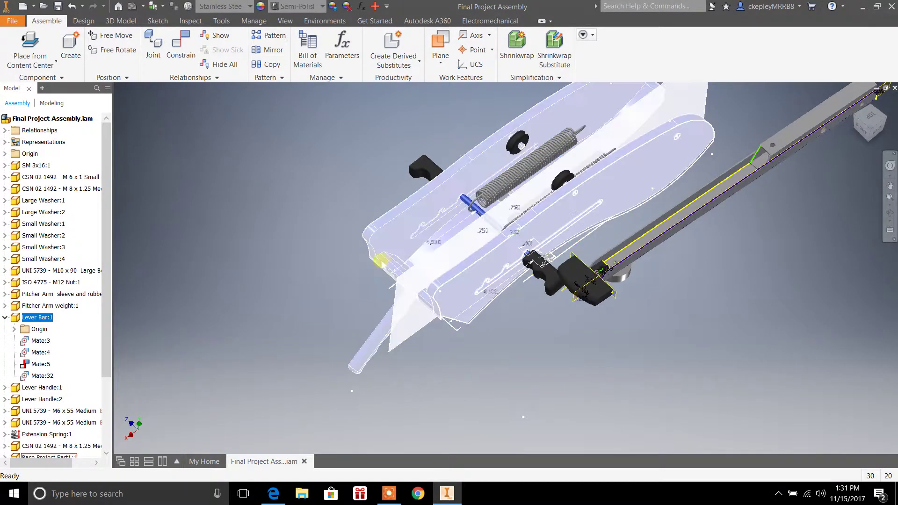
pyautogui.click(474, 208)
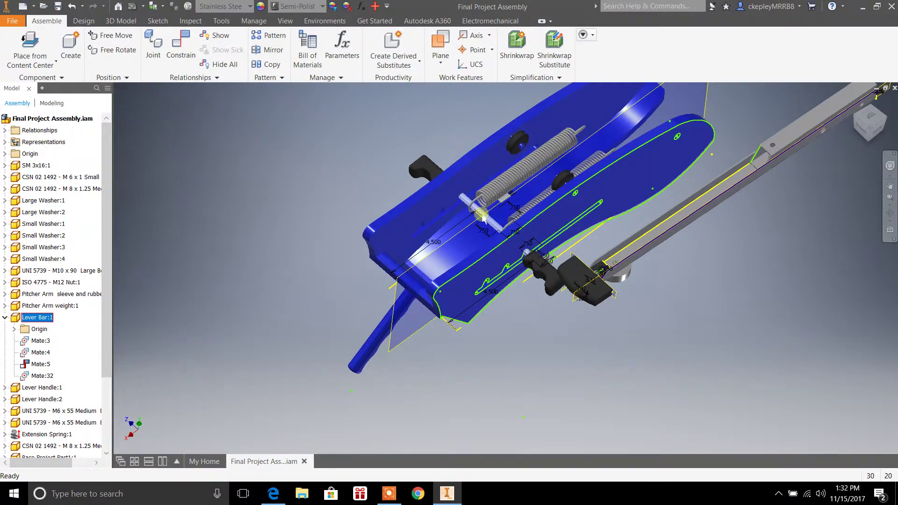
pyautogui.doubleClick(42, 375)
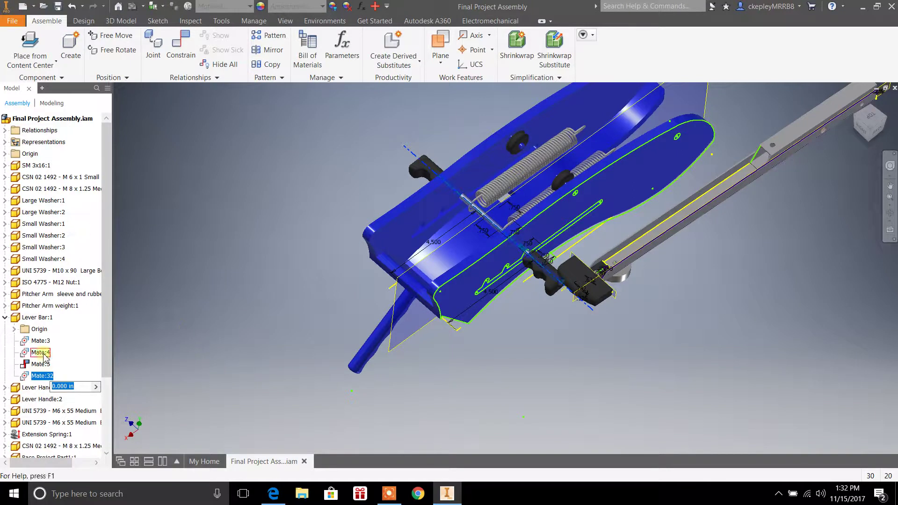
pyautogui.rightClick(44, 378)
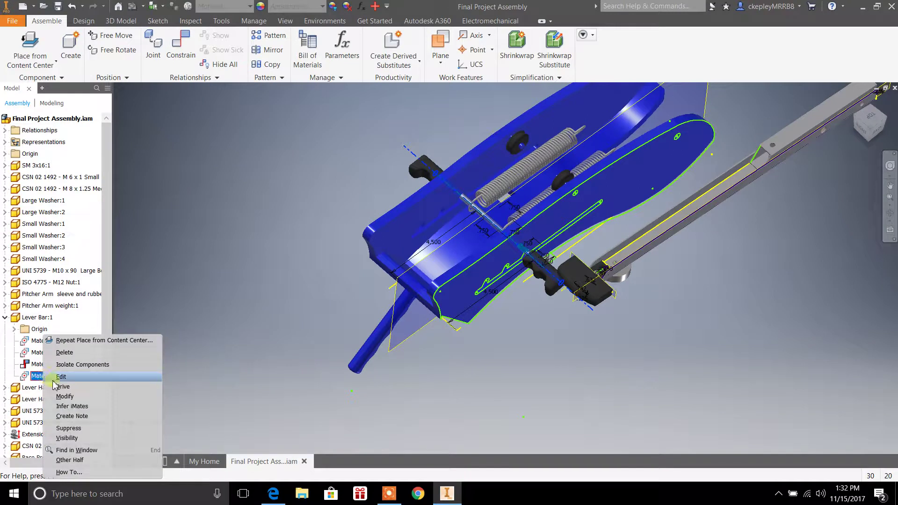
pyautogui.click(65, 353)
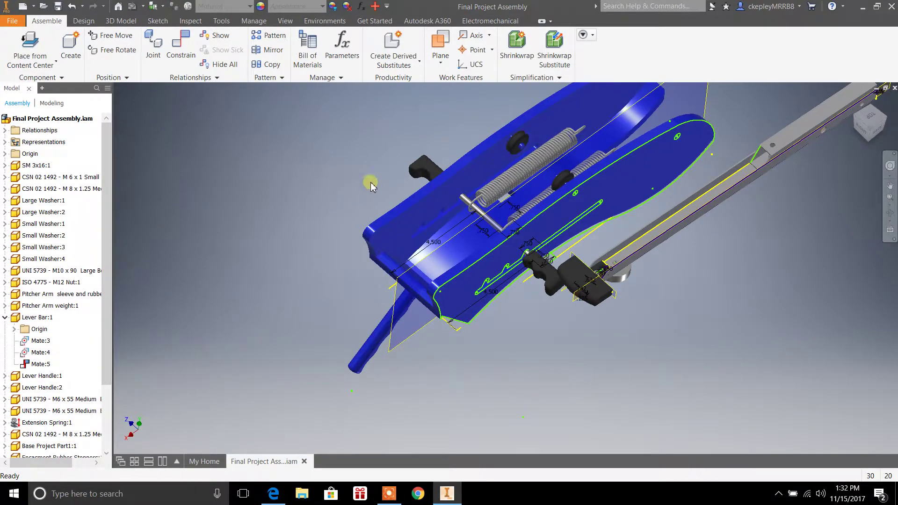
pyautogui.click(507, 240)
pyautogui.scroll(3, 507, 243)
pyautogui.scroll(-2, 505, 241)
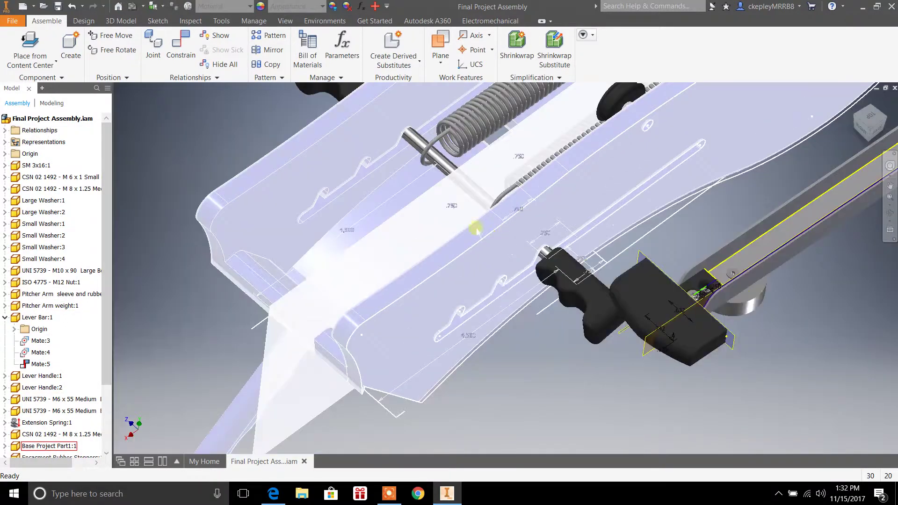
# Mate the Lever Bar's axis to the circle axis of the side plate's slot notch nearest the lever handle, with a 0.000 in offset
pyautogui.click(454, 177)
pyautogui.moveTo(462, 180); pyautogui.dragTo(472, 199)
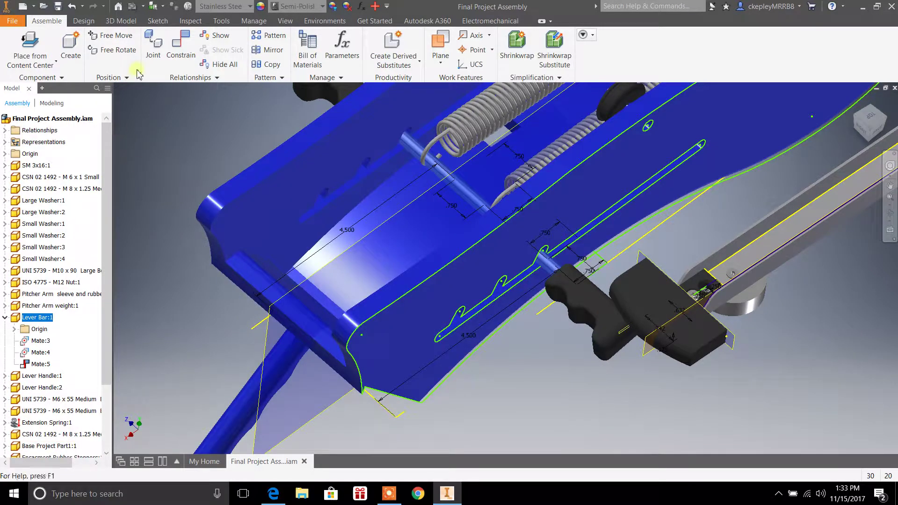
pyautogui.click(180, 44)
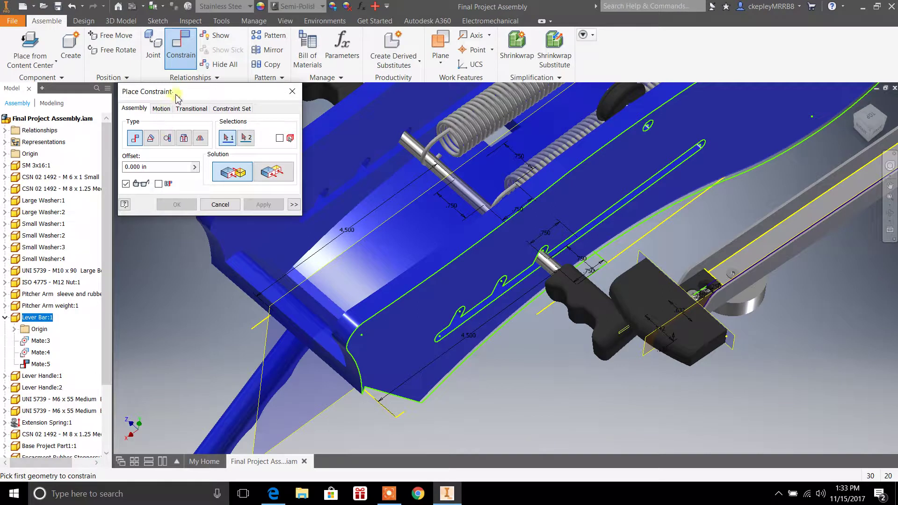
pyautogui.moveTo(177, 94); pyautogui.dragTo(72, 98)
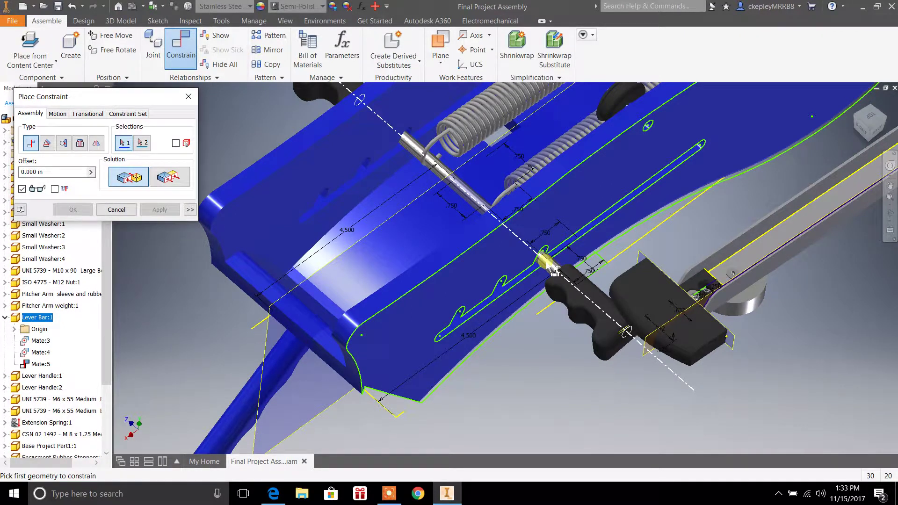
pyautogui.moveTo(561, 280)
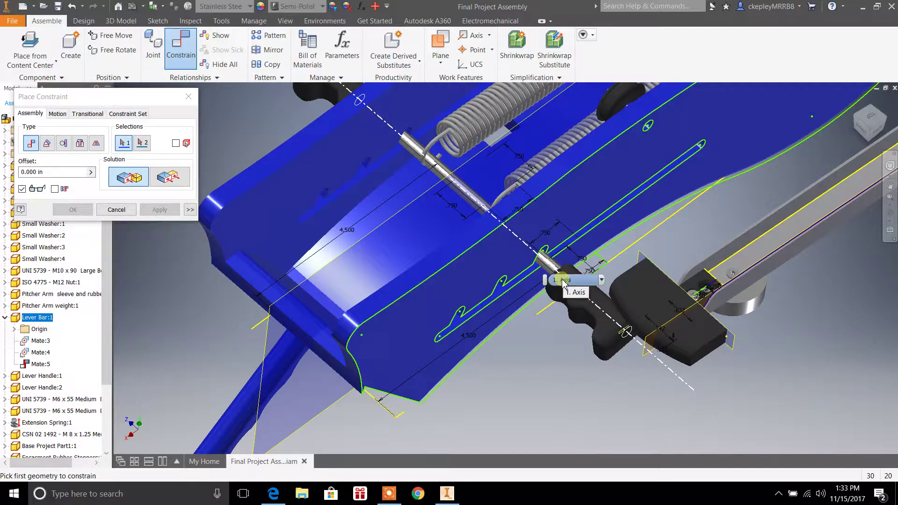
pyautogui.click(562, 280)
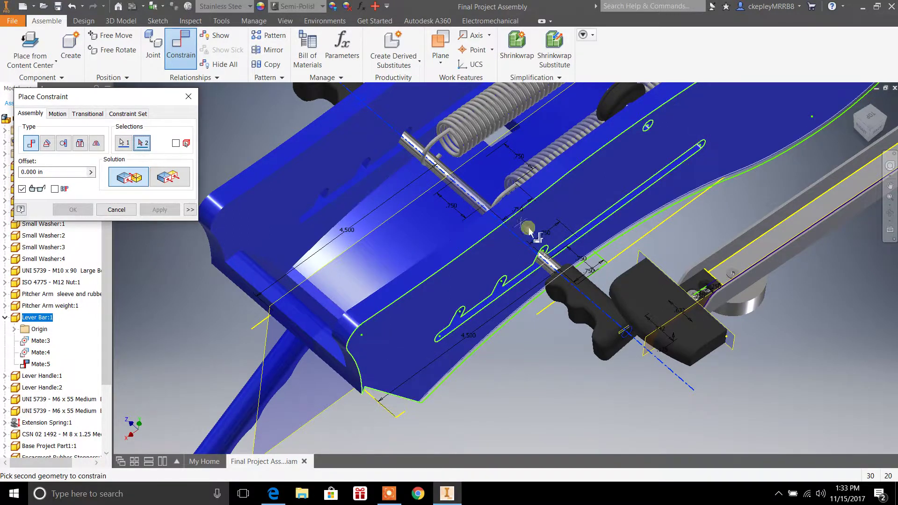
pyautogui.scroll(2, 545, 251)
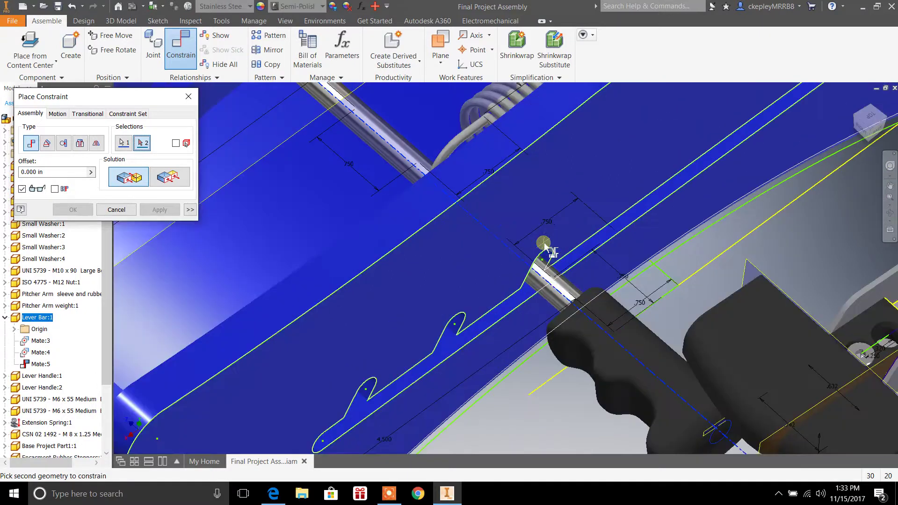
pyautogui.scroll(2, 545, 245)
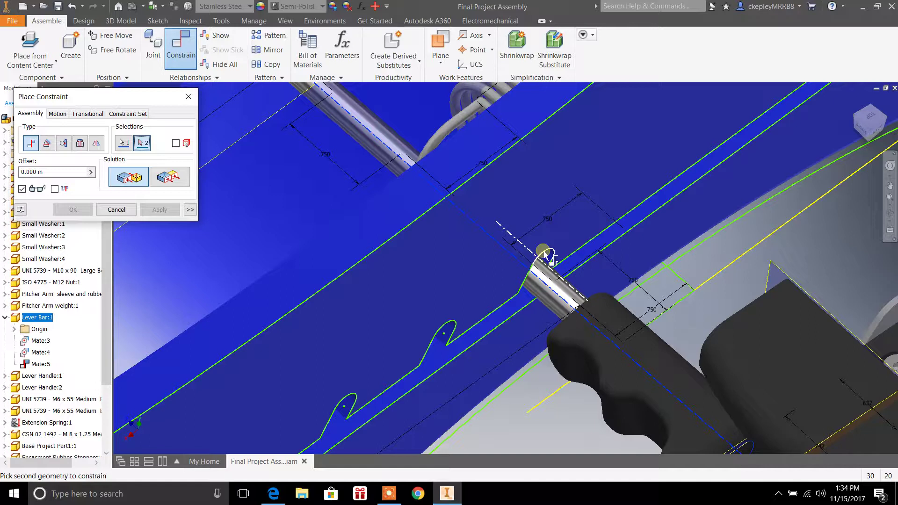
pyautogui.moveTo(545, 254)
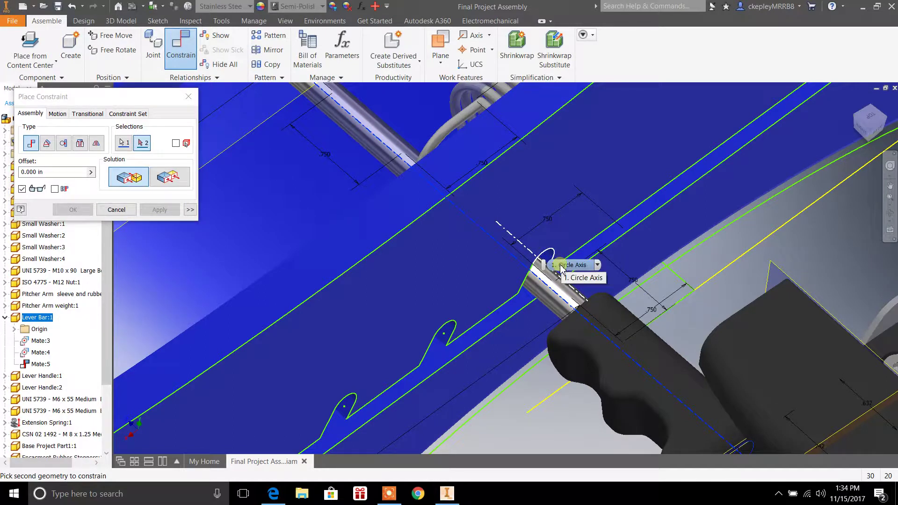
pyautogui.click(561, 269)
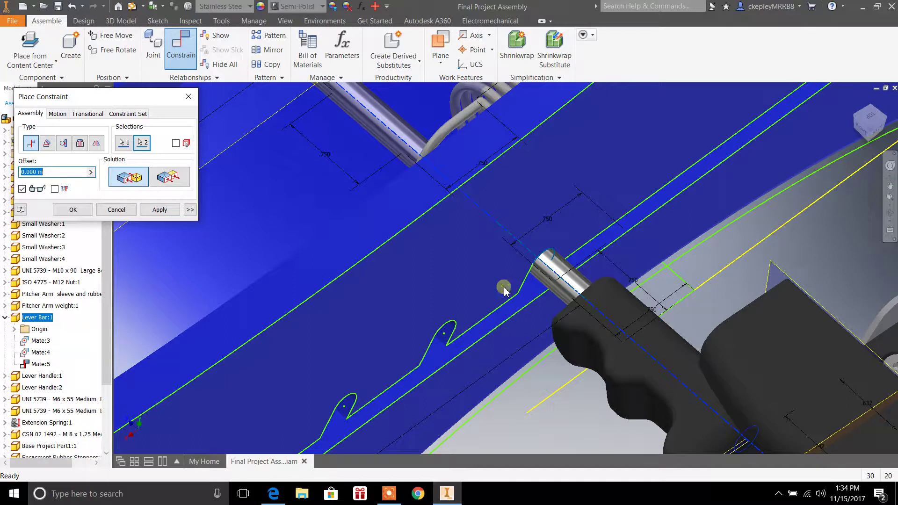
pyautogui.click(166, 213)
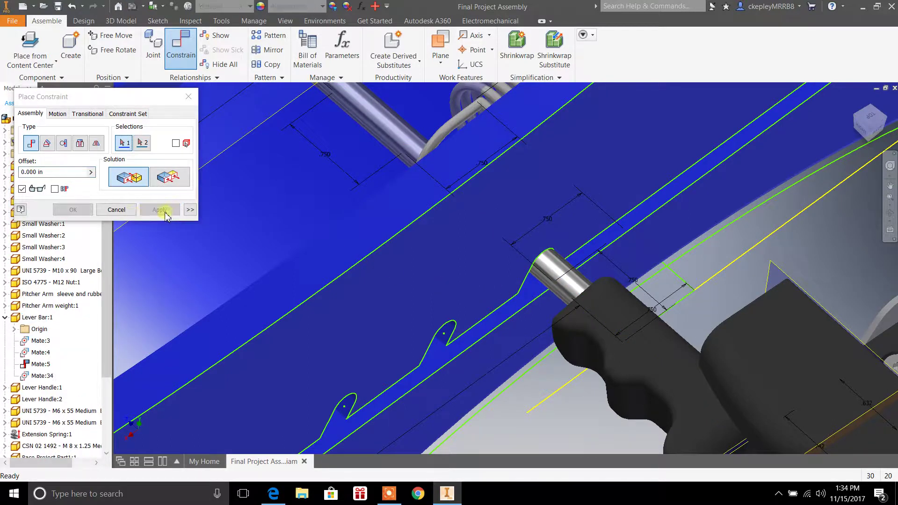
pyautogui.click(186, 98)
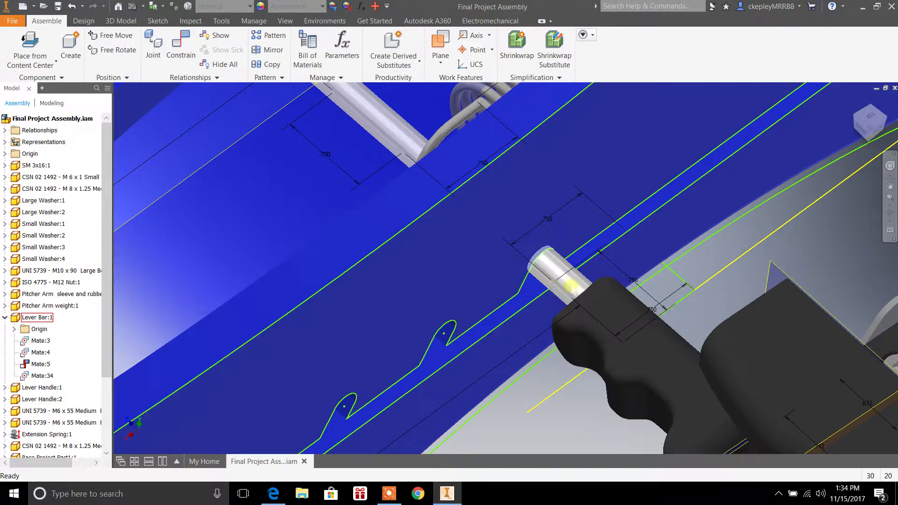
# Test the Lever Bar's remaining freedom of movement by pulling it away from the slot notch
pyautogui.click(581, 373)
pyautogui.click(574, 279)
pyautogui.moveTo(574, 279); pyautogui.dragTo(561, 245)
pyautogui.scroll(-2, 577, 383)
pyautogui.scroll(-4, 579, 389)
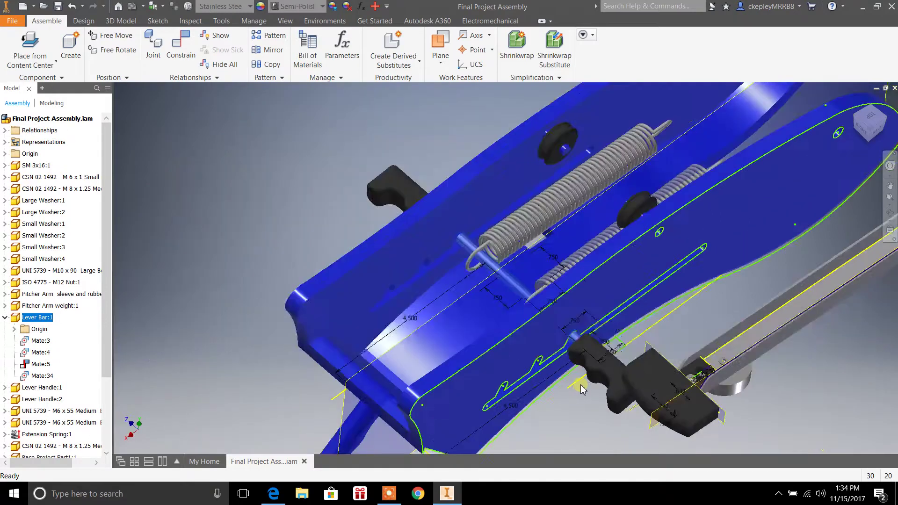
# Inspect the Lever Bar, its two handles and the springs between the side plates from the assembly's right side, tilted slightly to look down
pyautogui.click(878, 138)
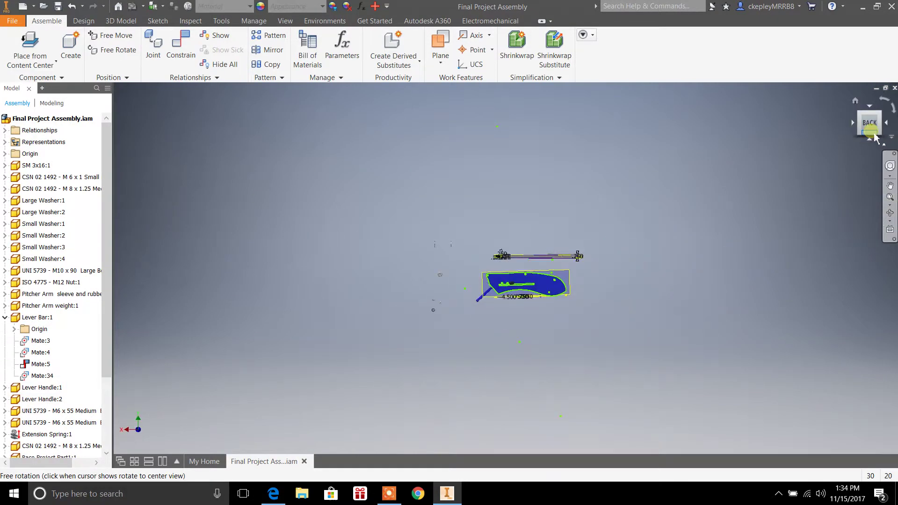
pyautogui.click(862, 124)
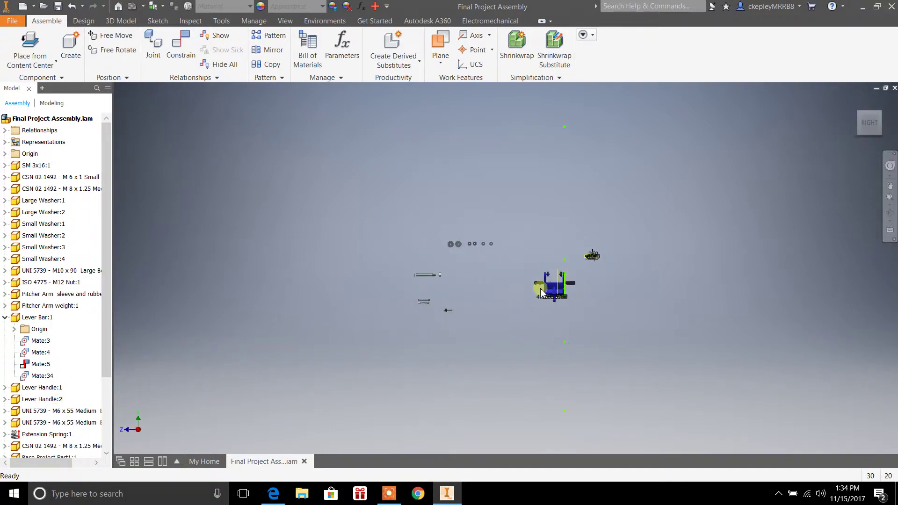
pyautogui.scroll(8, 537, 291)
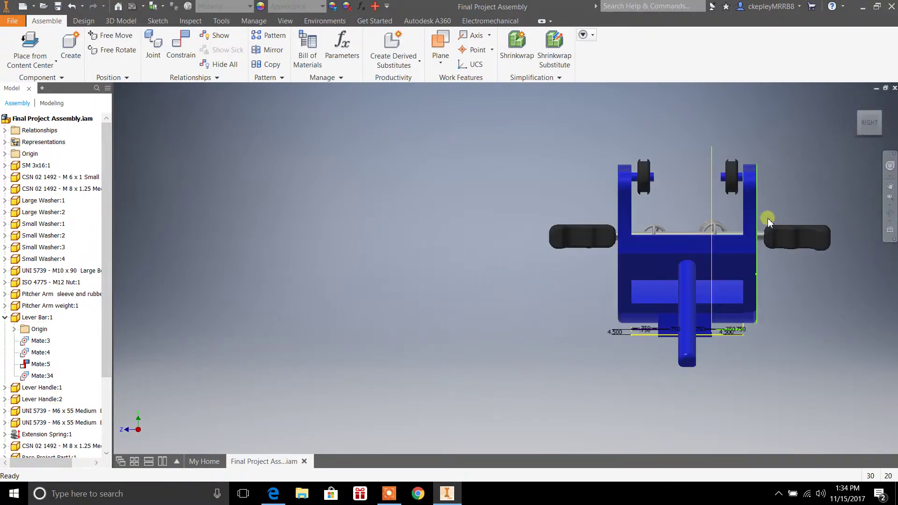
pyautogui.keyDown('shift'); pyautogui.moveTo(795, 196); pyautogui.dragTo(798, 215, button='middle'); pyautogui.keyUp('shift')
pyautogui.click(680, 187)
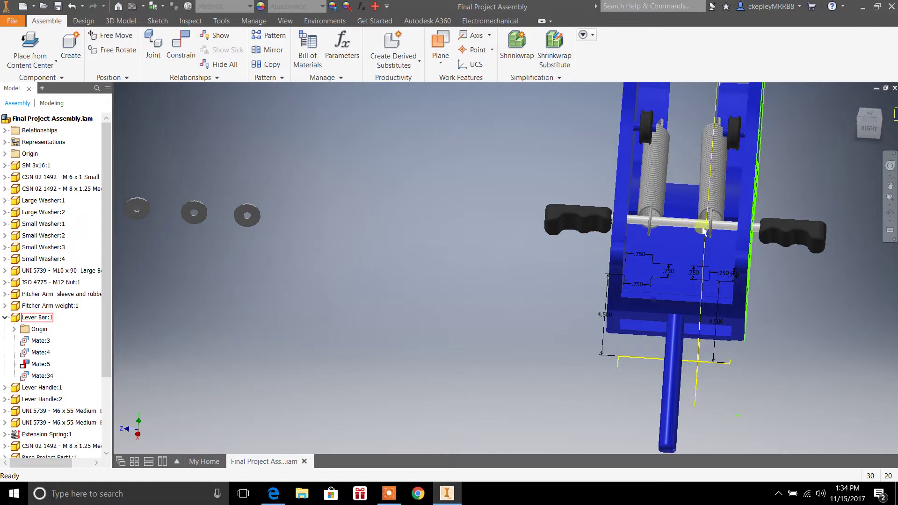